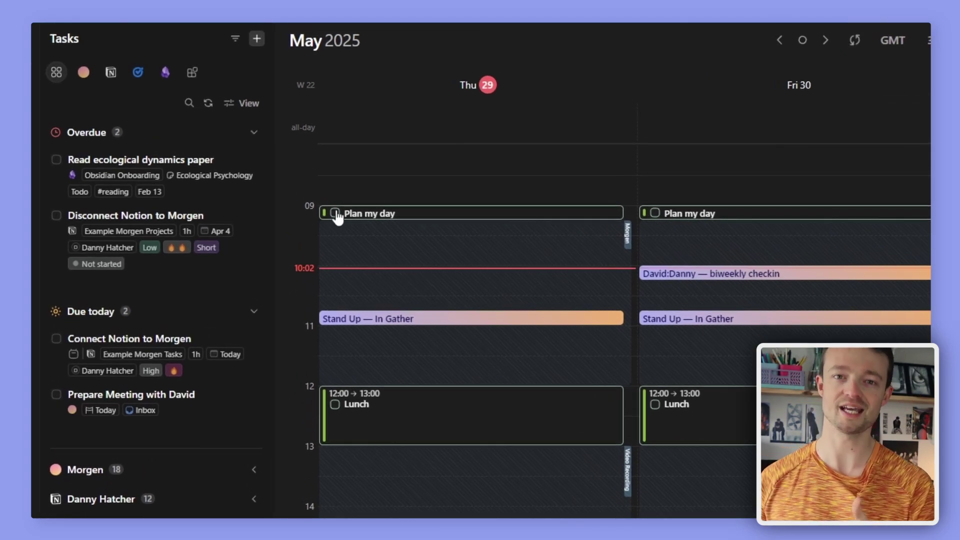
- Mark Thursday's Plan my day done and have the AI Planner schedule tasks into the coming days
click(335, 213)
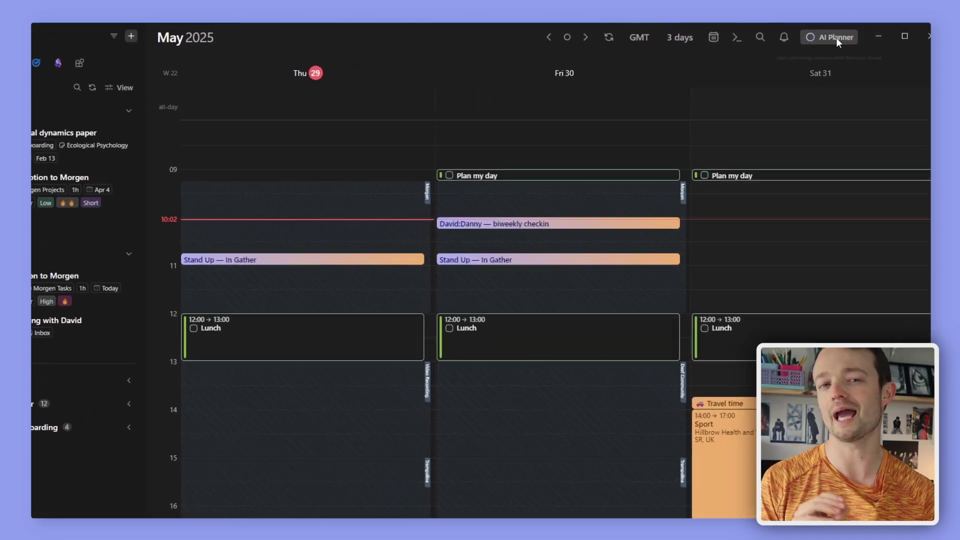
click(837, 37)
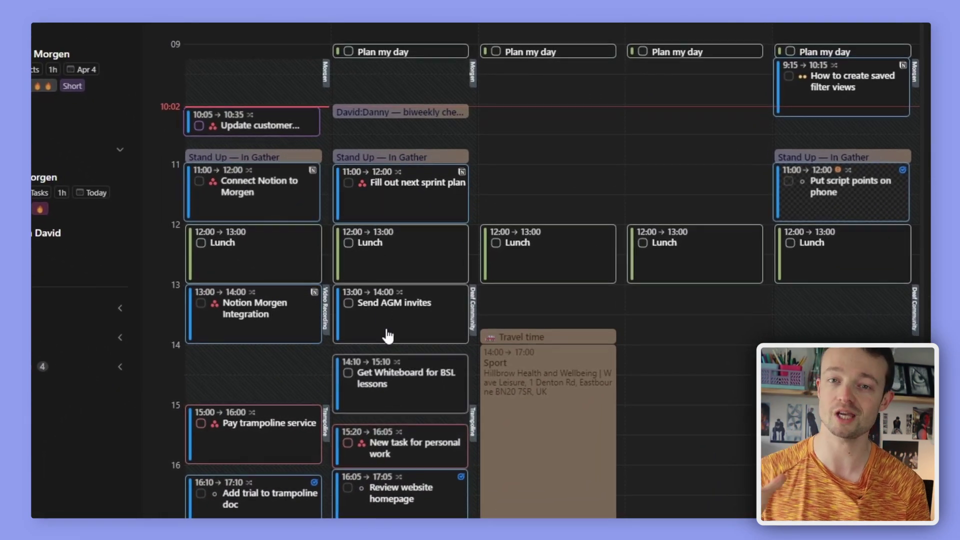
scroll(397, 390, down, 3)
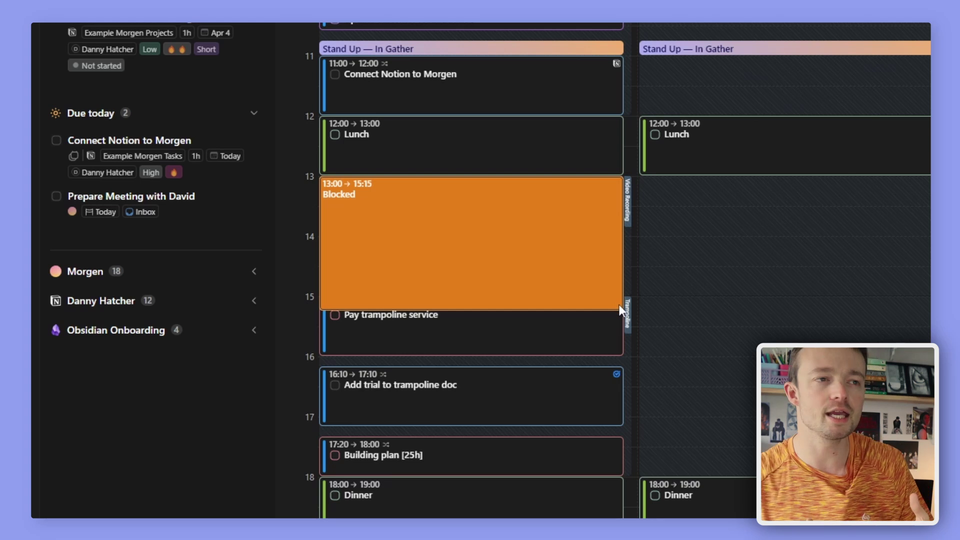
- Turn the Blocked event into a Dog vet appointment from 13:00 to 15:15 and save it
click(619, 306)
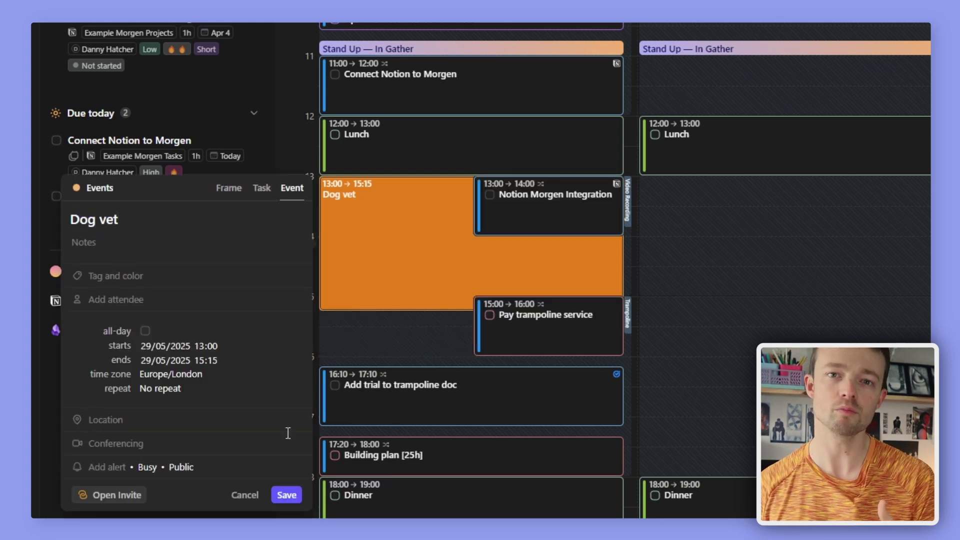
click(342, 353)
scroll(392, 223, right, 5)
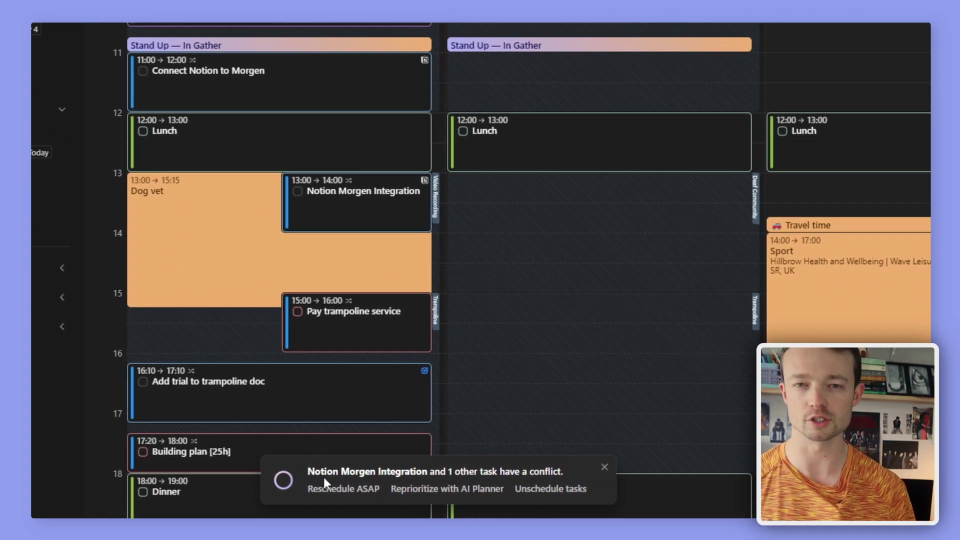
mouse_move(330, 488)
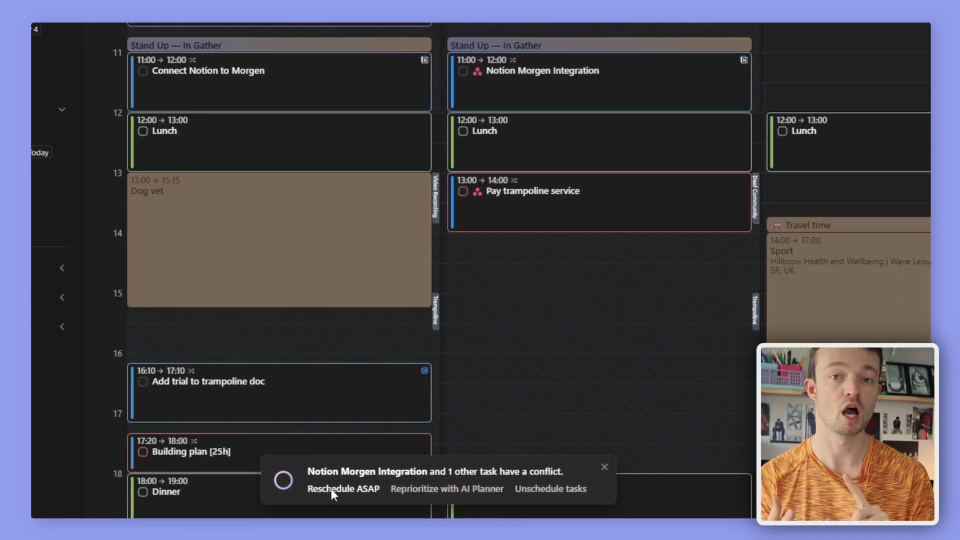
mouse_move(541, 492)
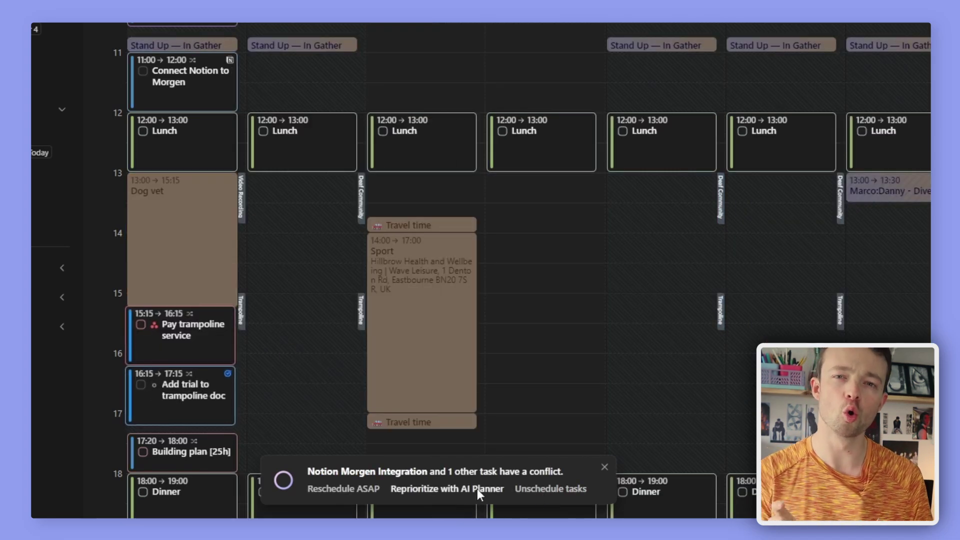
mouse_move(434, 488)
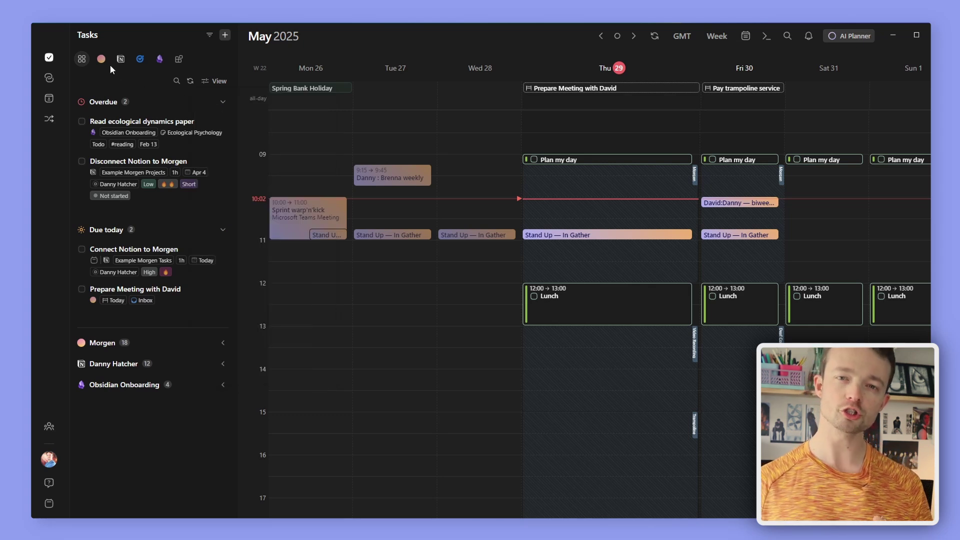
- Show only Morgen's own task lists and turn off 'Manage due dates on the calendar'
click(102, 60)
click(215, 81)
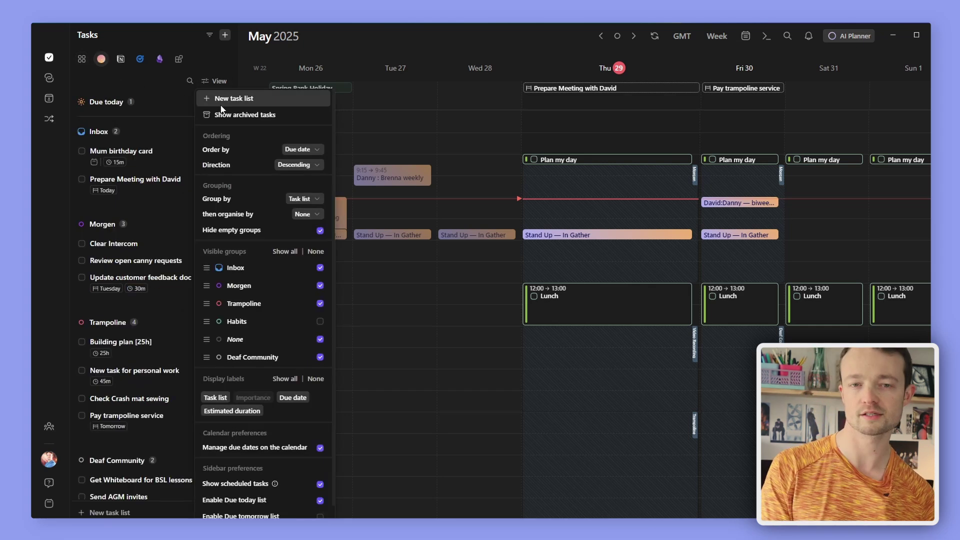
click(309, 447)
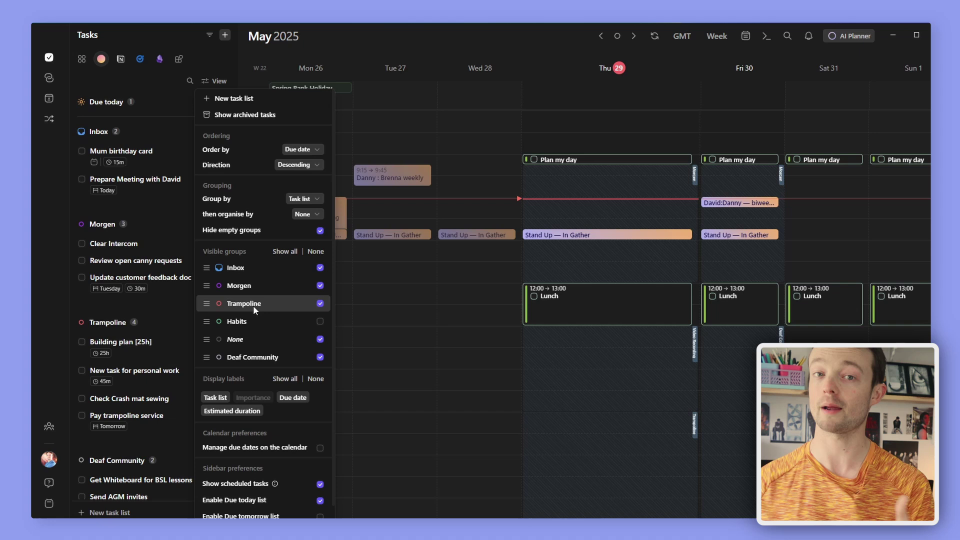
click(140, 82)
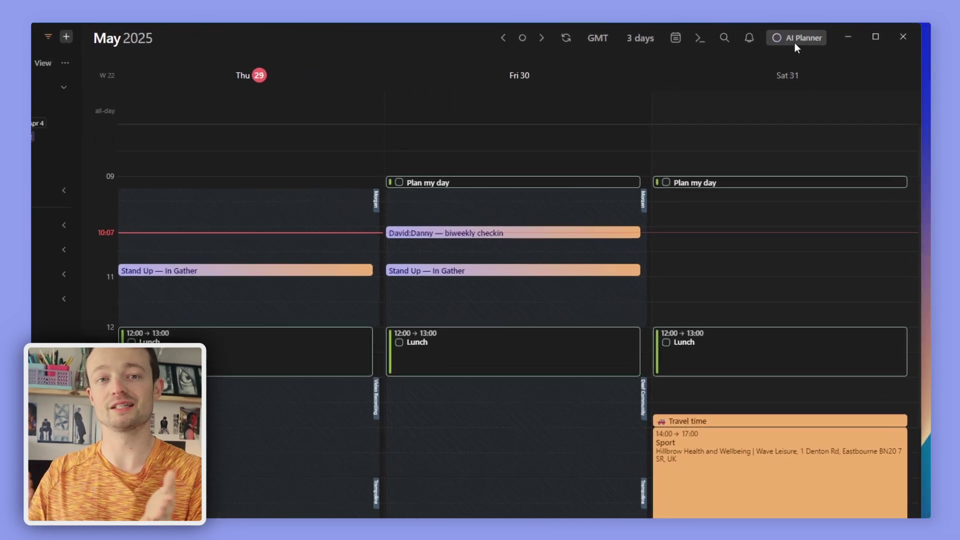
- Extend the AI Planner's Plan ahead range and accept Schedule all for the proposed tasks
click(795, 40)
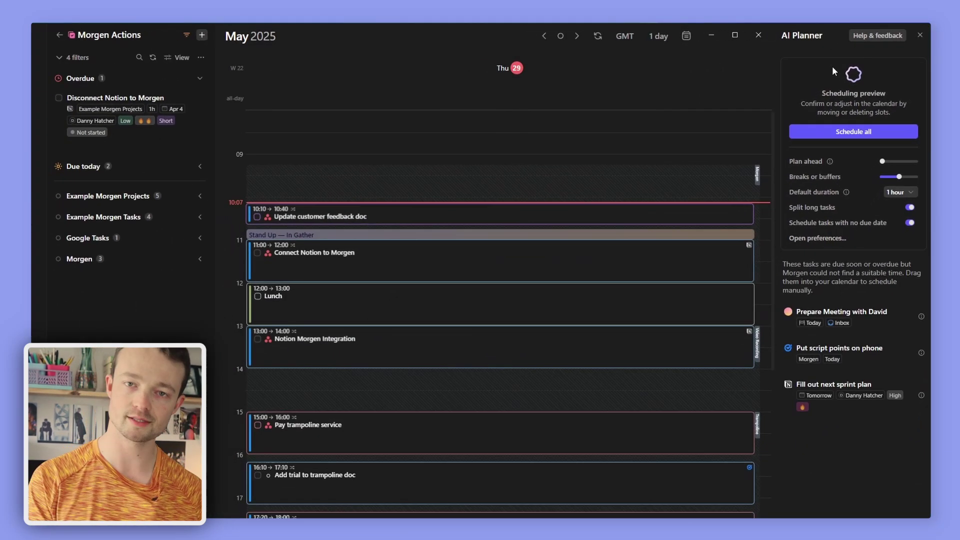
drag(885, 160, 897, 160)
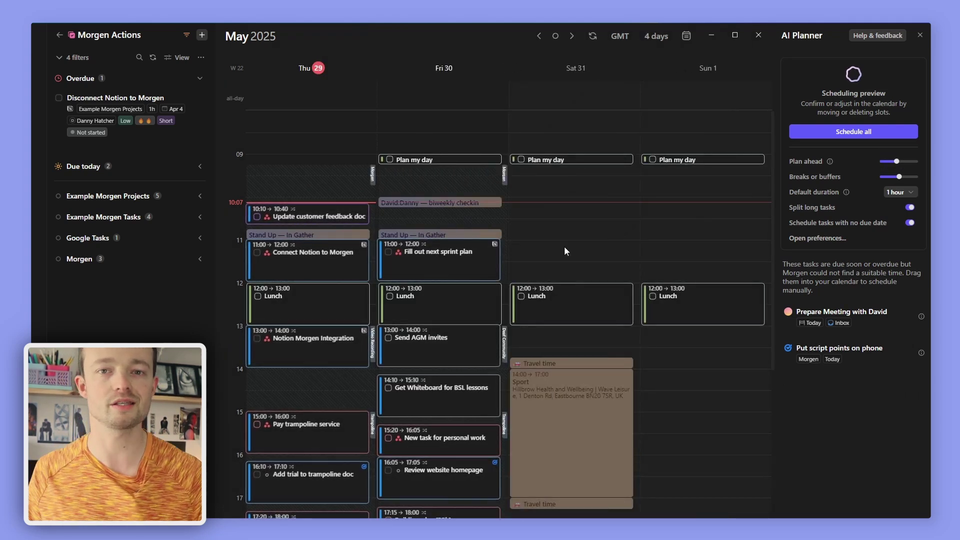
scroll(544, 254, down, 2)
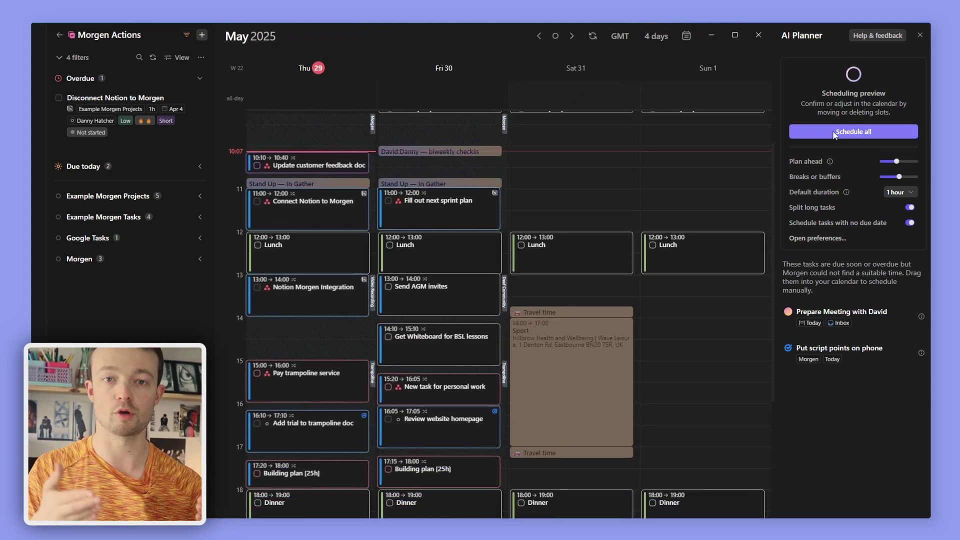
click(839, 132)
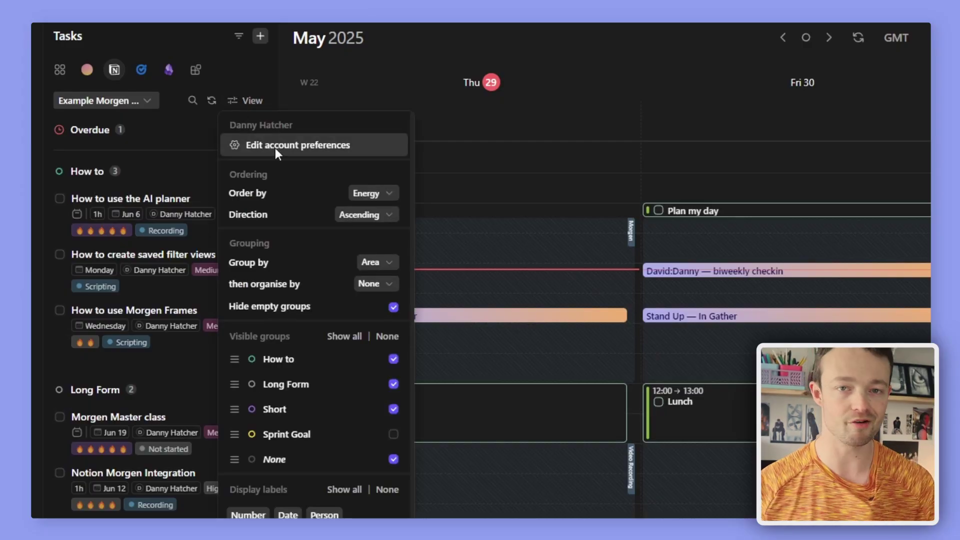
- Group the Notion tasks into High, Medium and Low
click(382, 261)
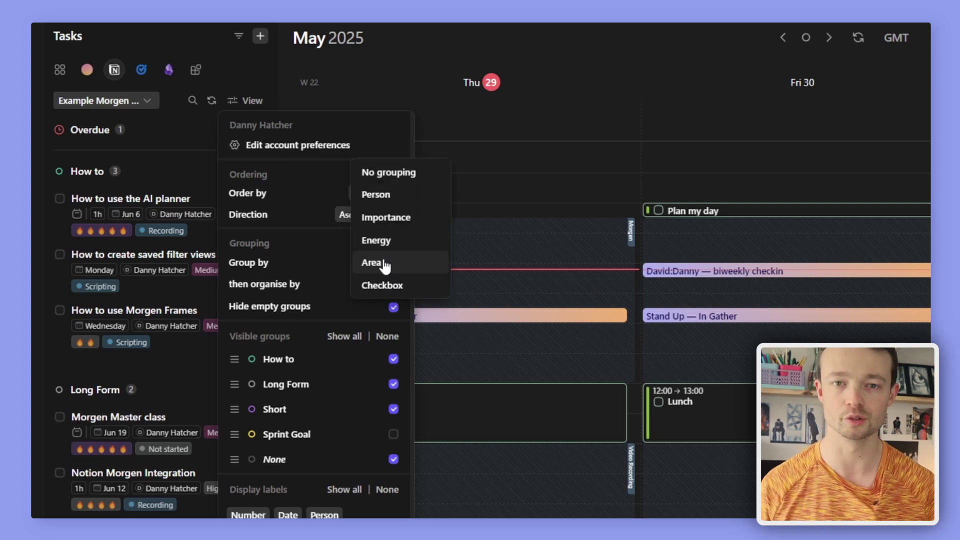
click(376, 264)
click(376, 259)
click(380, 241)
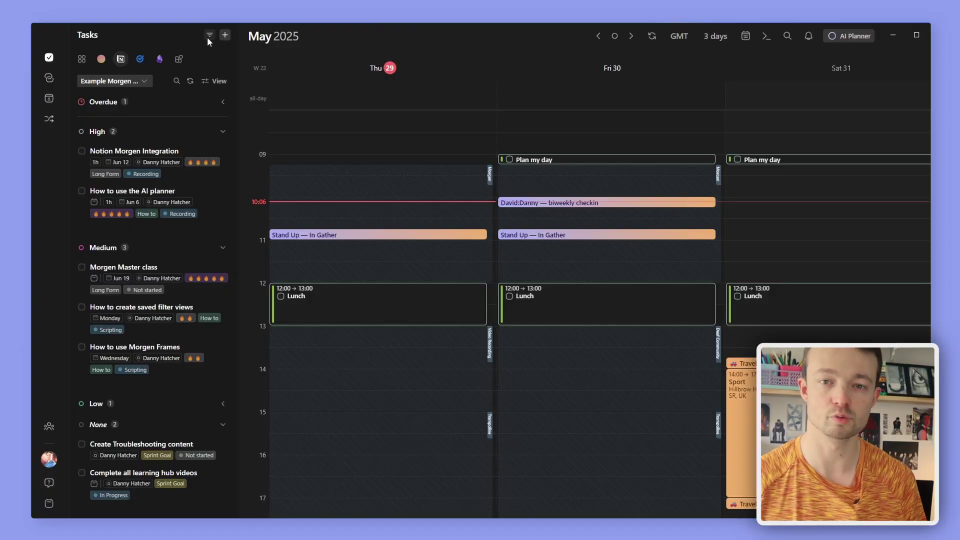
- Switch to the Morgen Actions saved filter and expand its 4 filters
click(209, 36)
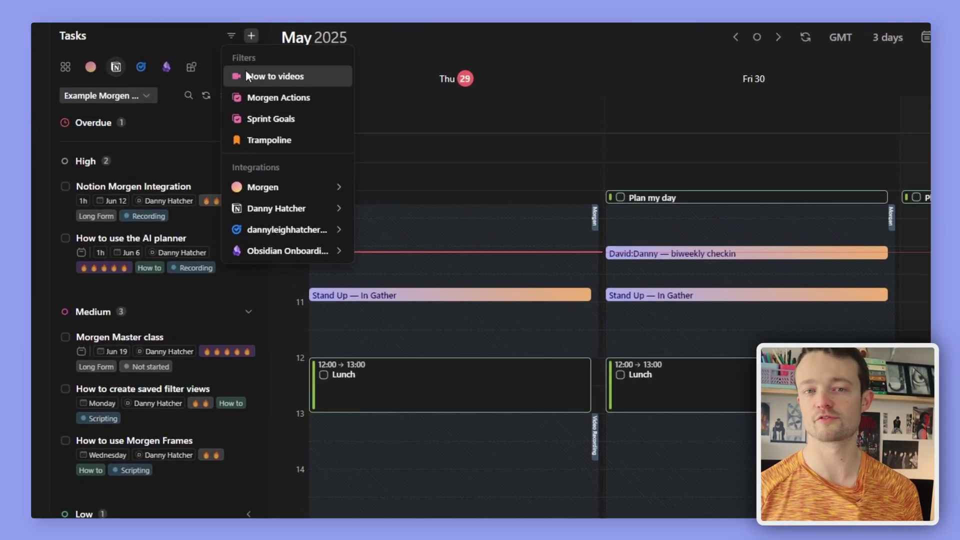
click(274, 100)
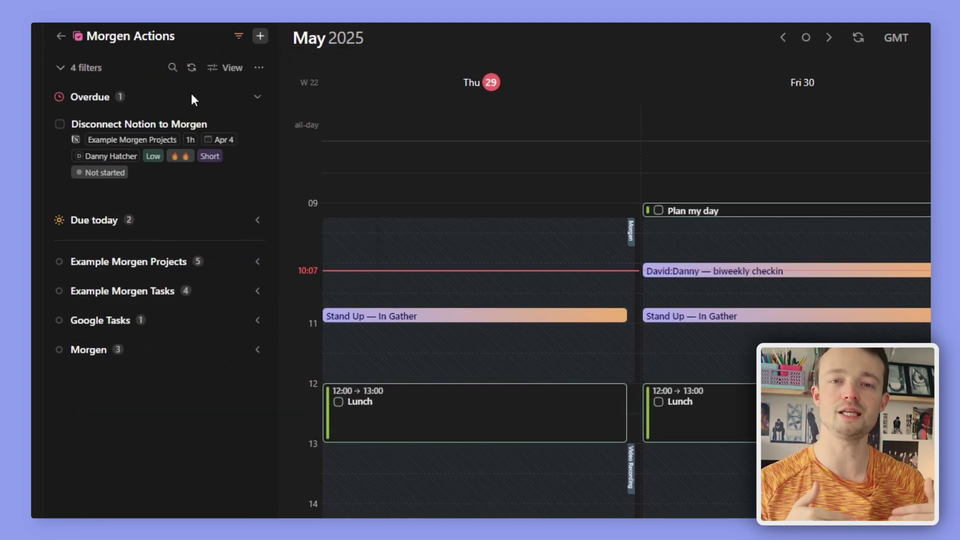
click(85, 67)
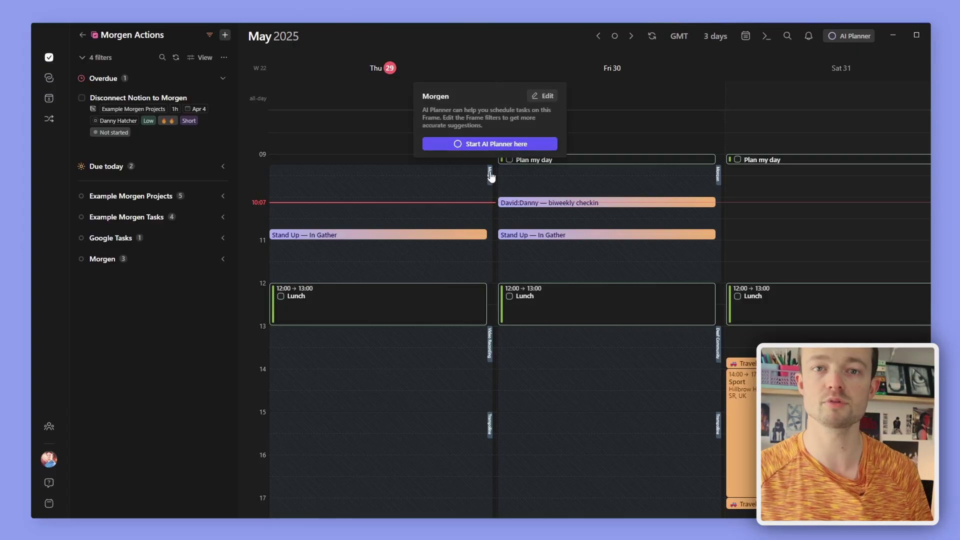
- Set the Morgen frame to prioritise Morgen Actions filter tasks and adjust its repeat frequency
click(491, 176)
click(129, 301)
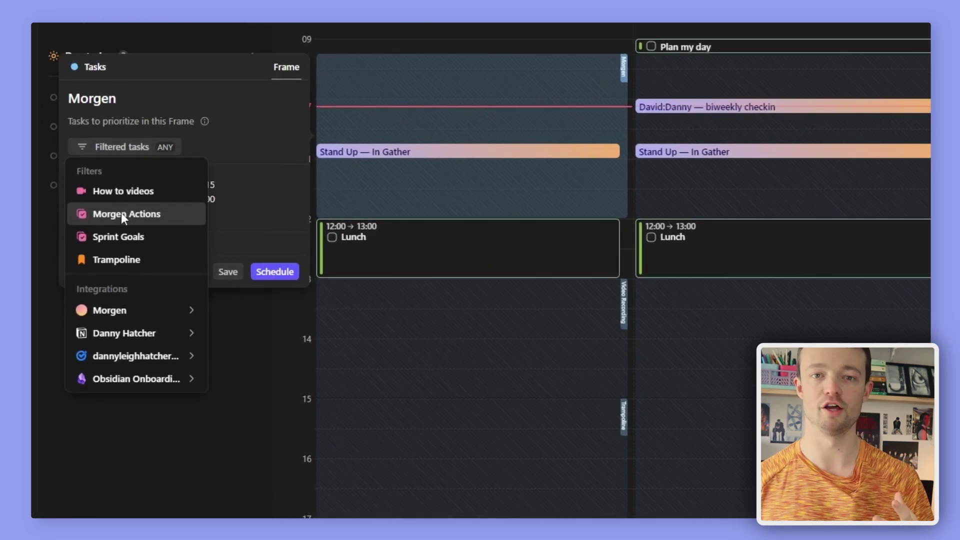
click(119, 214)
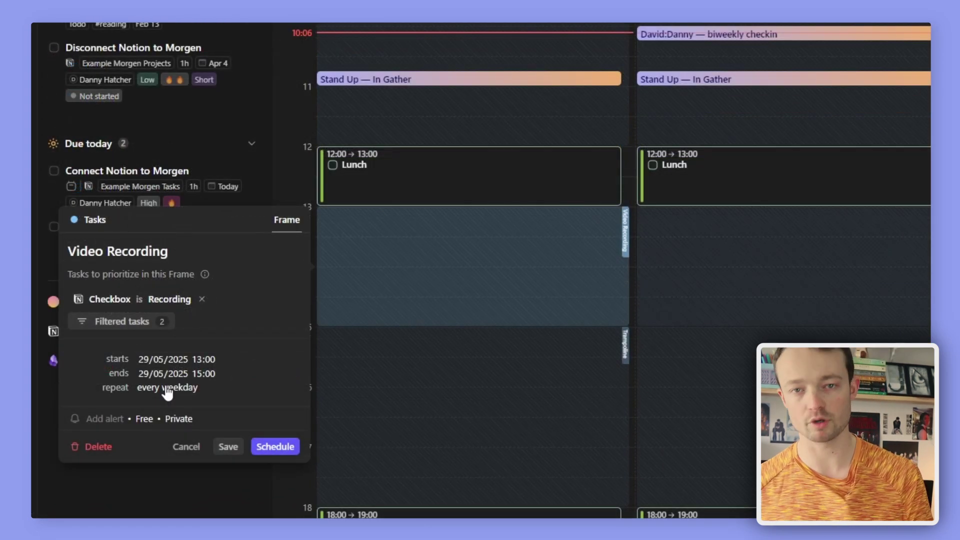
click(167, 387)
click(183, 296)
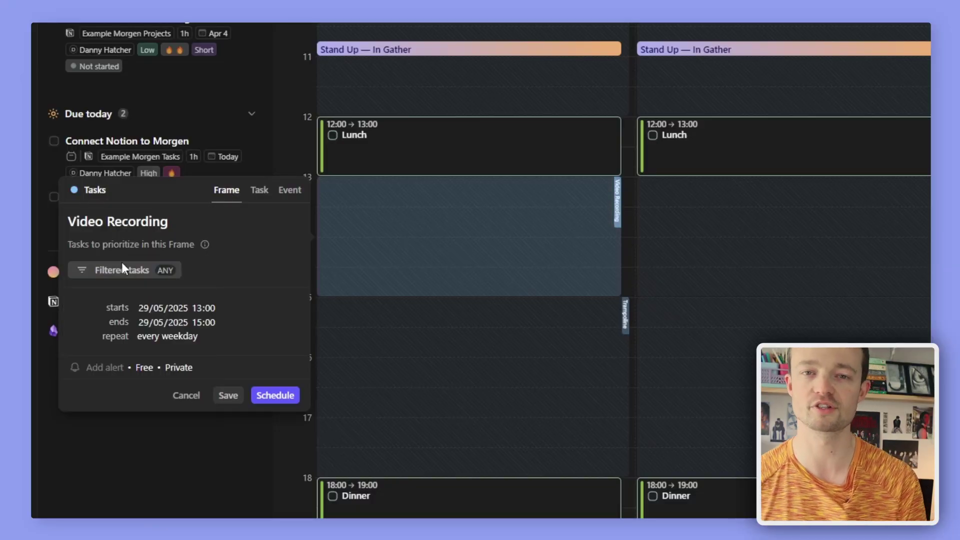
- Make the Video Recording frame prioritise Notion database tasks marked Recording
click(129, 272)
mouse_move(116, 460)
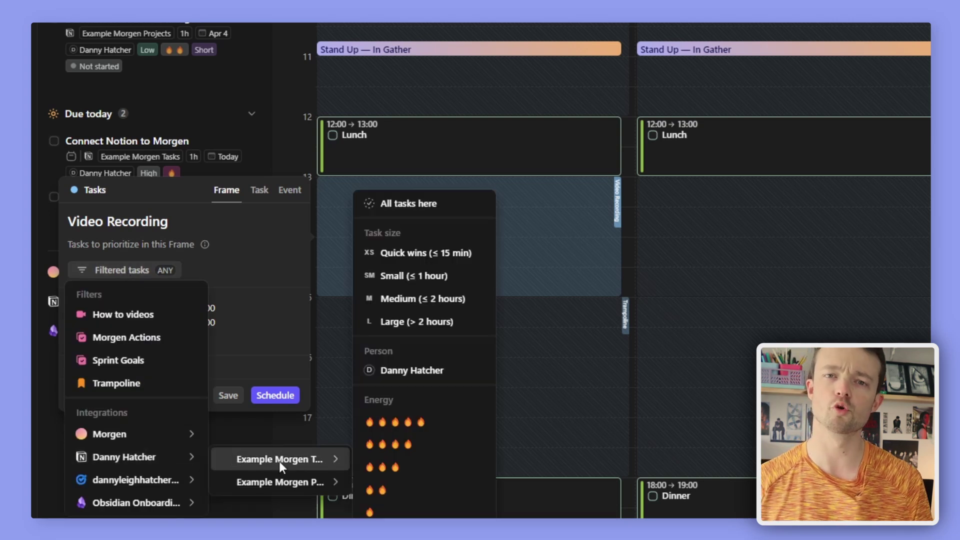
mouse_move(292, 482)
click(403, 413)
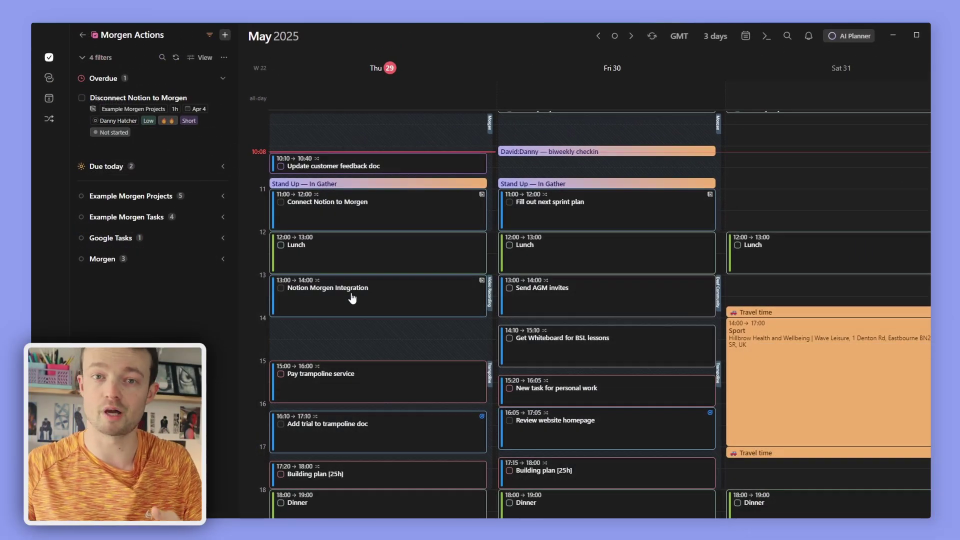
- Check off the Notion Morgen Integration task, then review the connected Notion databases list
mouse_move(352, 298)
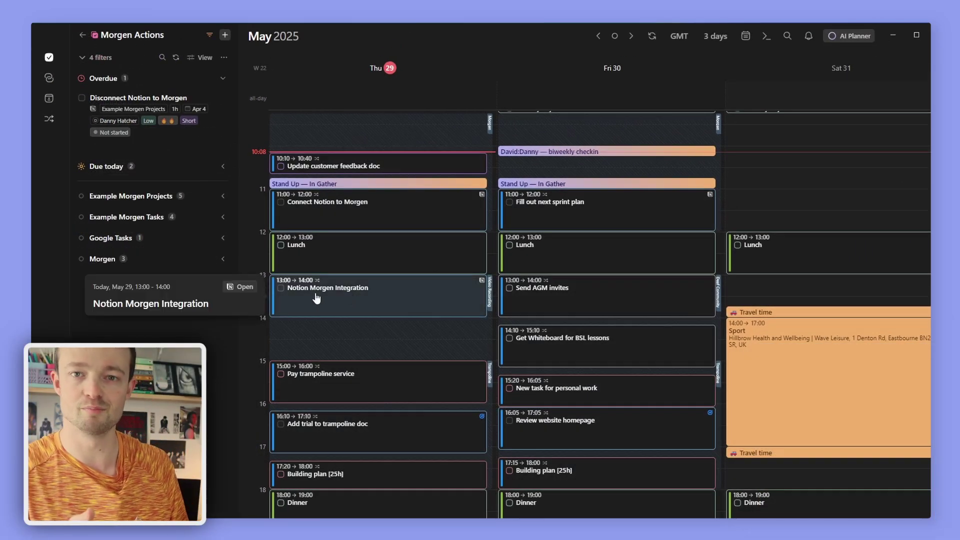
click(281, 289)
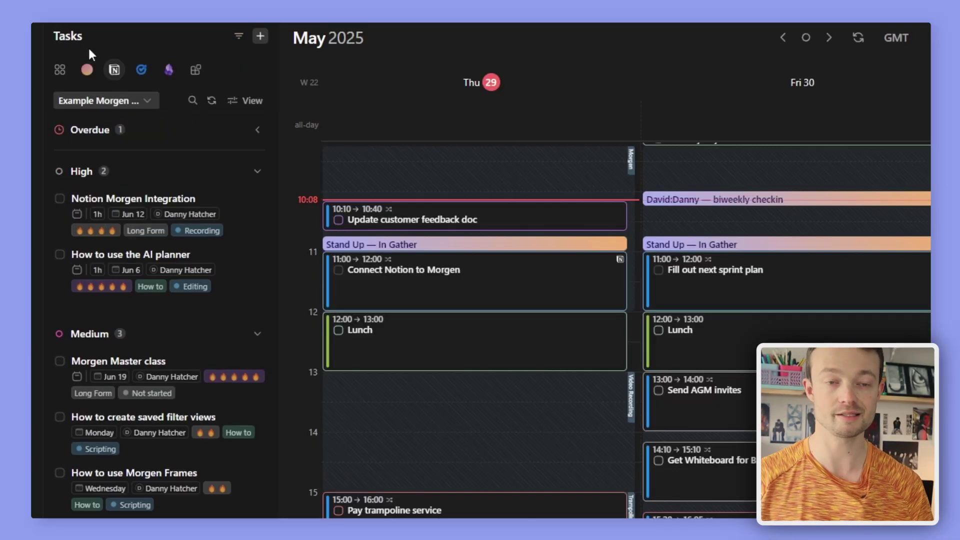
click(148, 101)
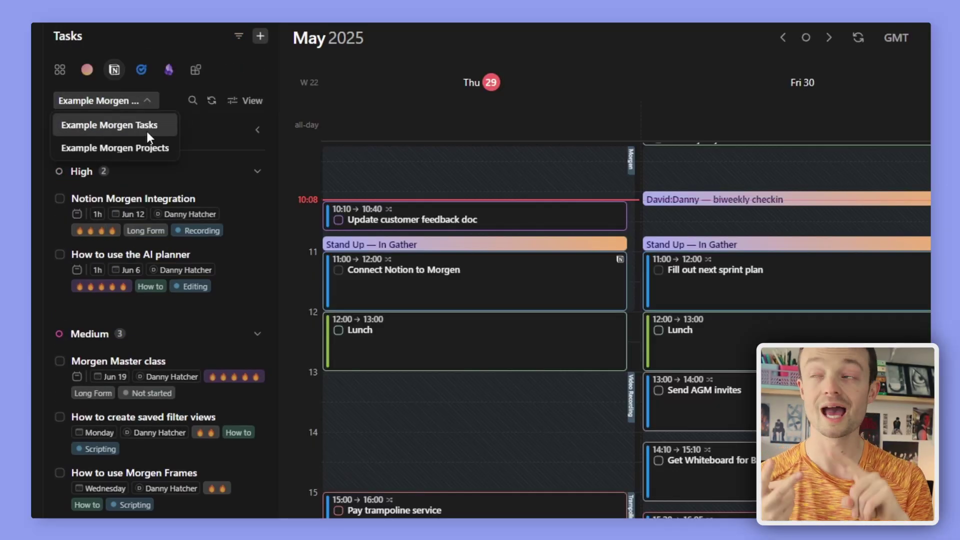
click(200, 145)
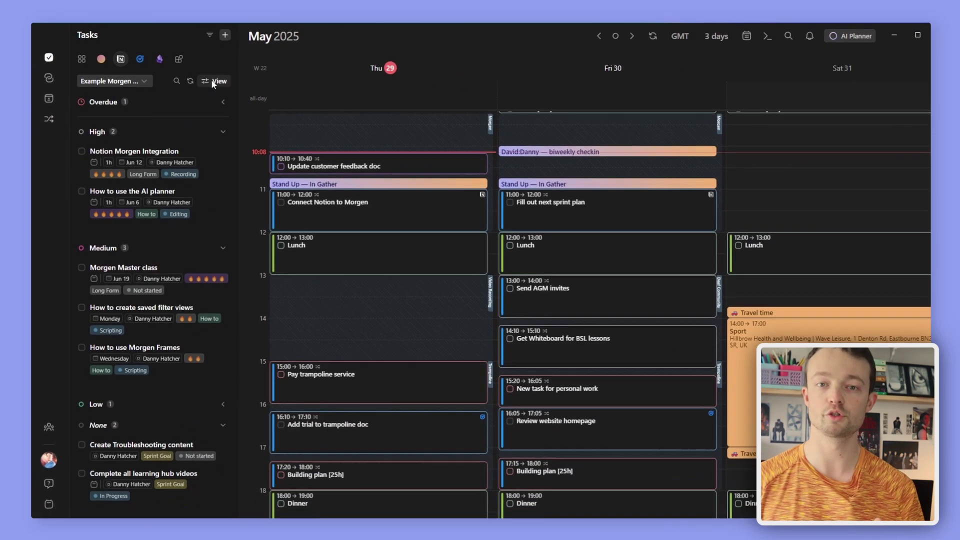
- Keep Example Morgen Tasks importing only tasks assigned to myself in the Notion preferences
click(238, 94)
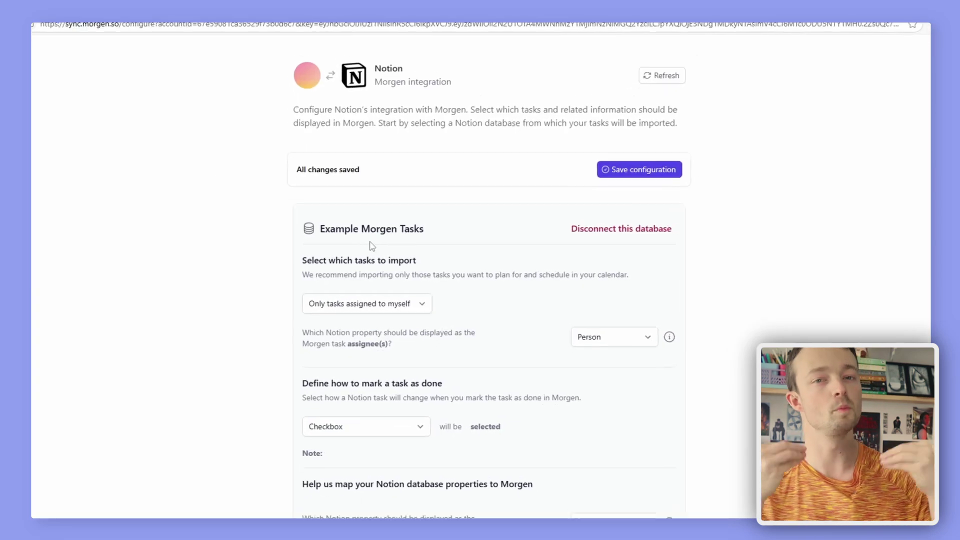
click(380, 315)
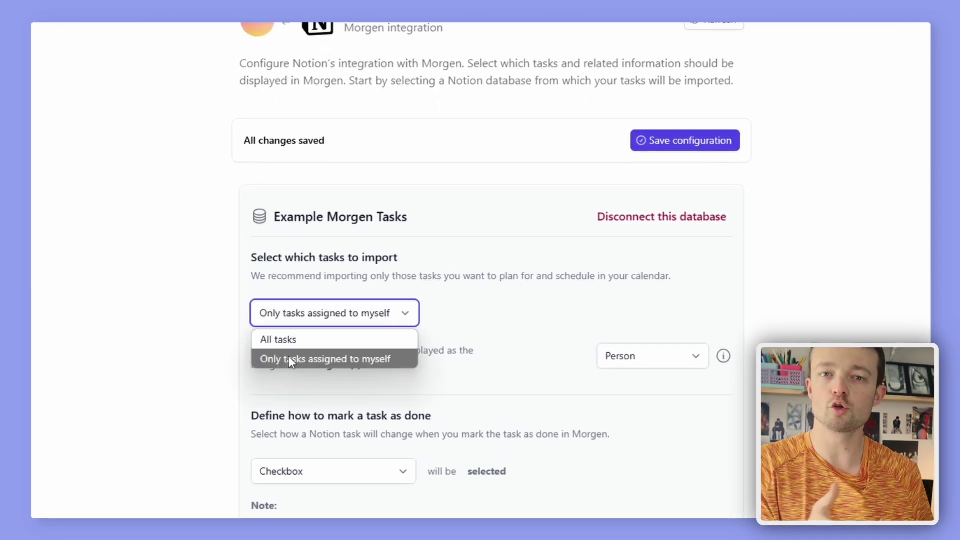